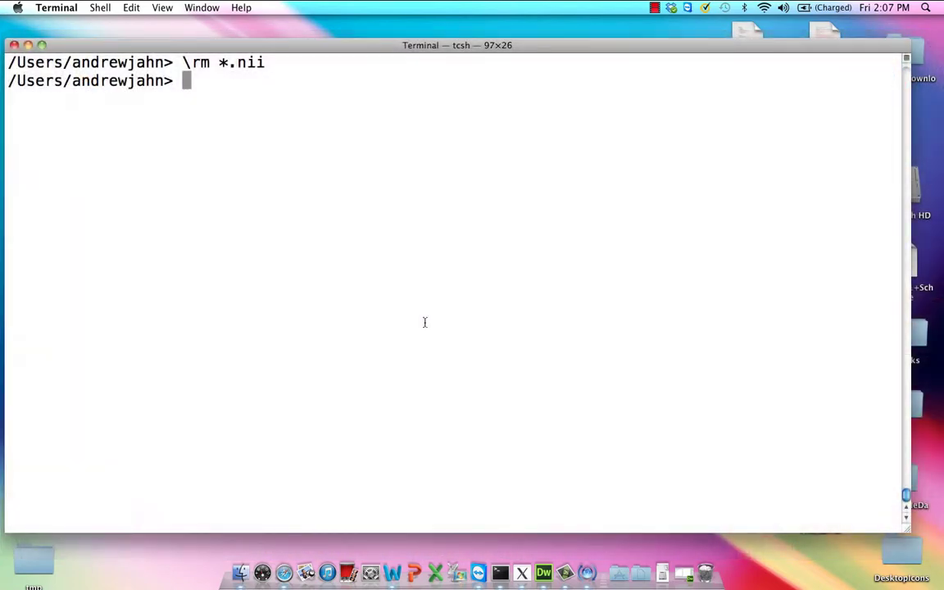
- Convert ReHo_Test_Mask+tlrc to NIFTI with 3dAFNItoNIFTI
type("3dAFNI-NIFTI")
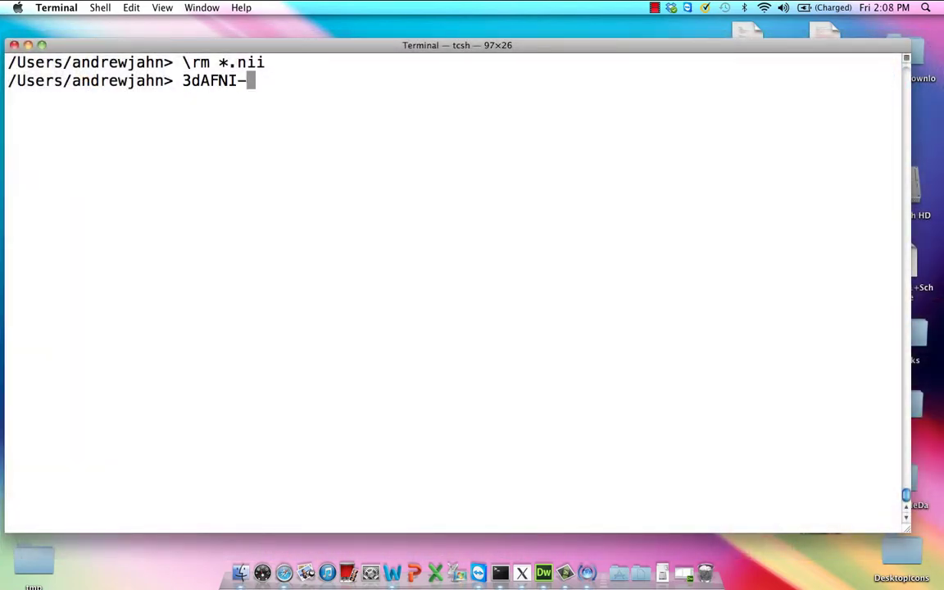
key("BackSpace")
key("BackSpace")
key("BackSpace")
key("BackSpace")
key("BackSpace")
key("BackSpace")
type("toNIFTI")
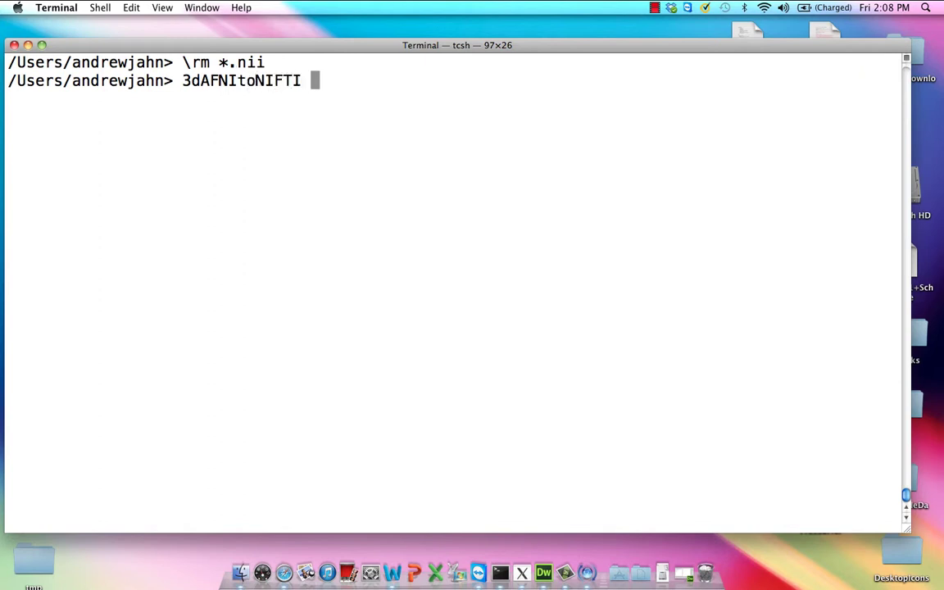
type(" ReHo")
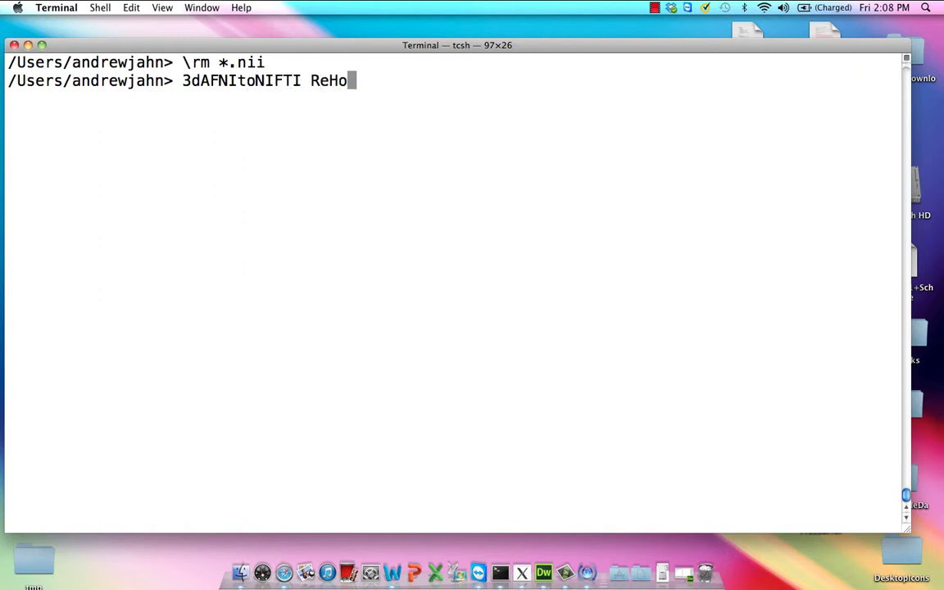
type("_Test_Mask")
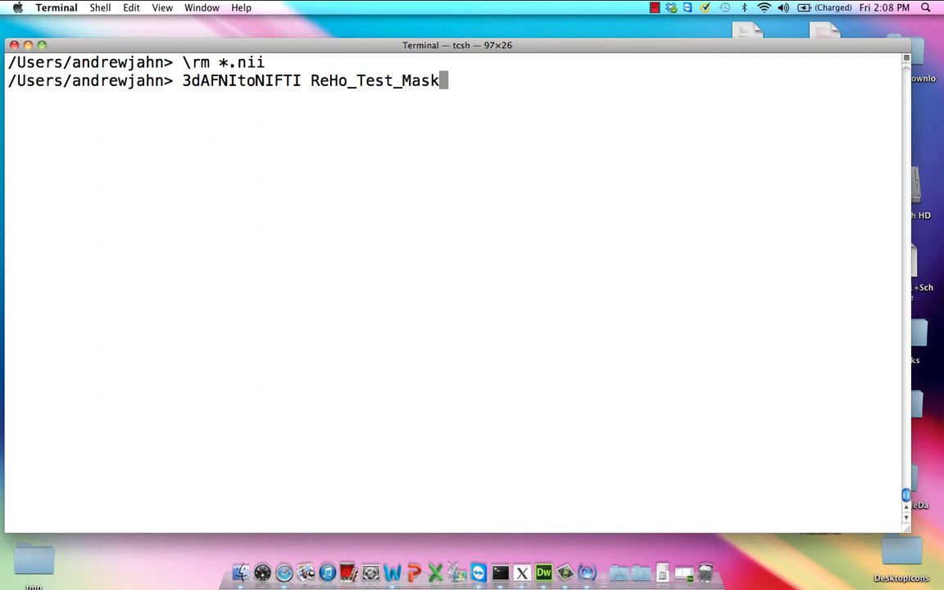
type("+tlrc")
key("Return")
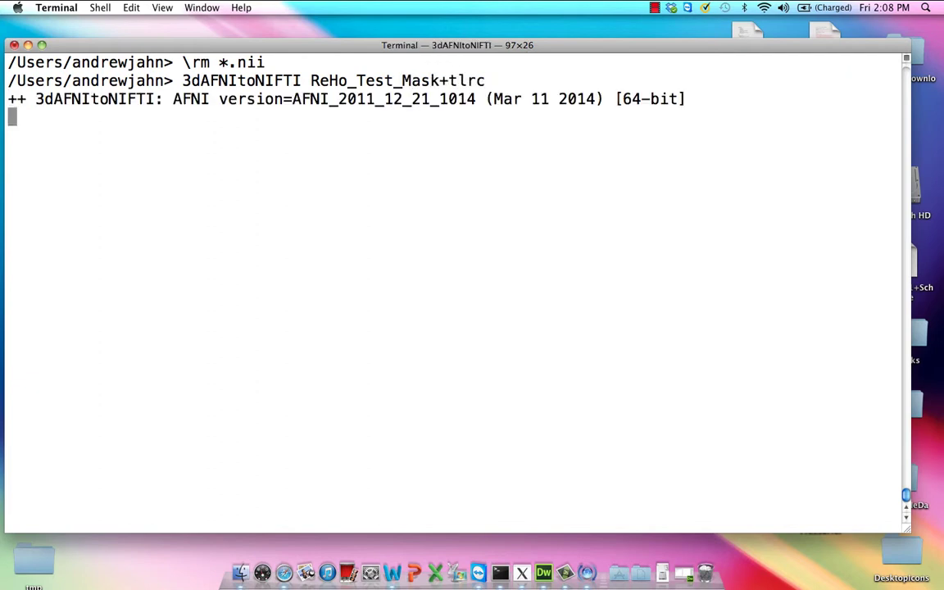
- Convert mask_group+tlrc to NIFTI, then list files matching 'nii' to confirm both outputs
type("3dAFNItoNIFIT")
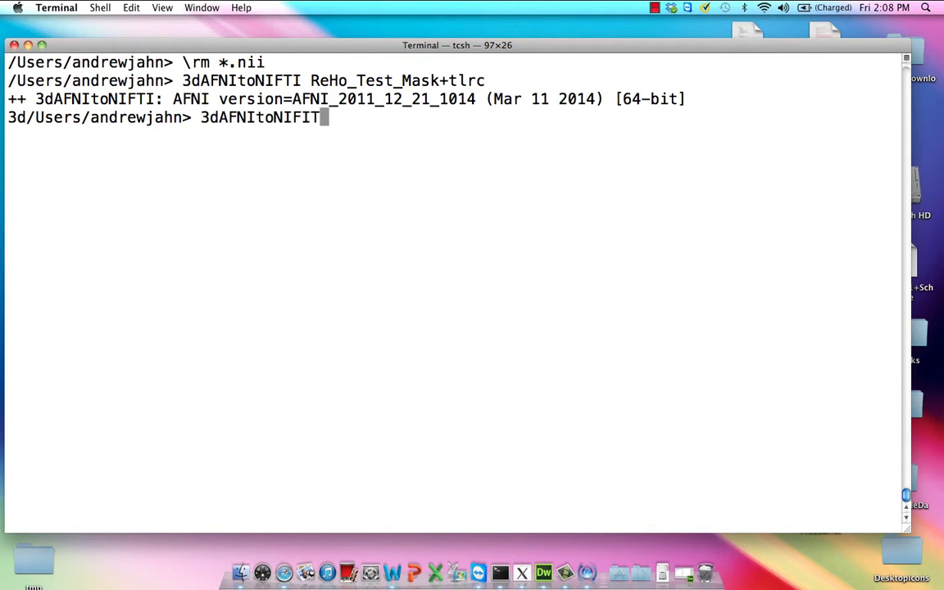
key("BackSpace")
key("BackSpace")
type("TImas")
key("BackSpace")
key("BackSpace")
key("BackSpace")
type("mask_group+")
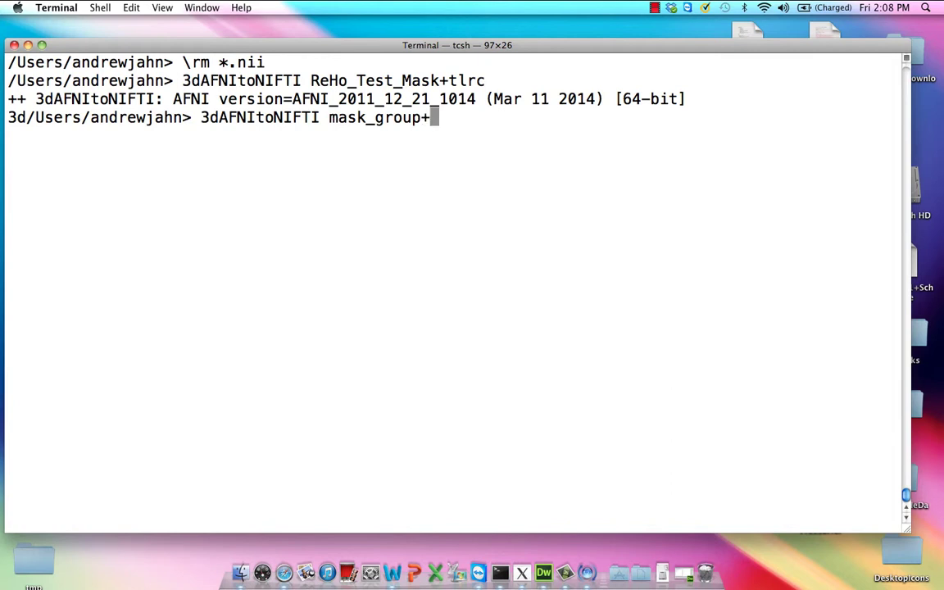
type("tlrc")
key("Return")
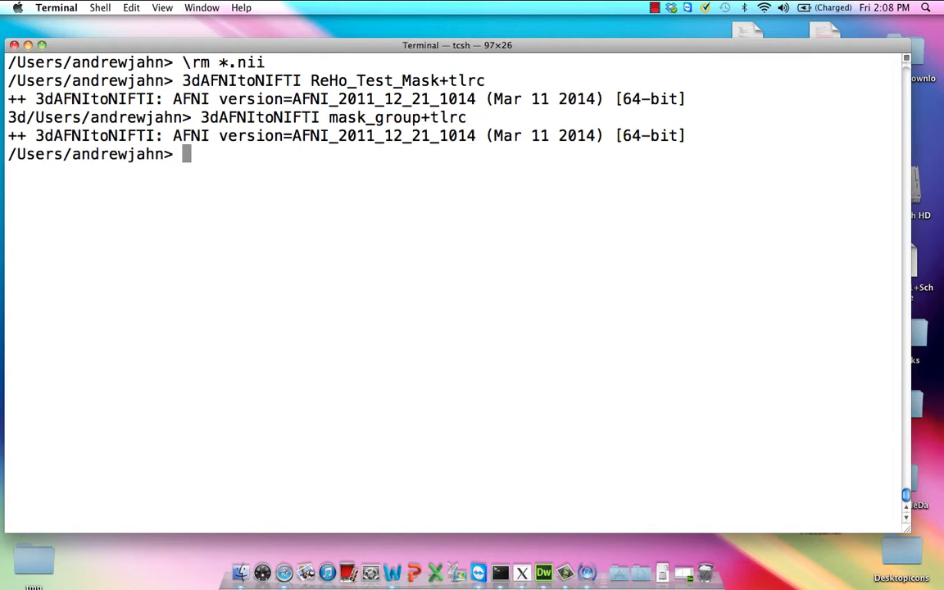
type("ls | grep nii")
key("Return")
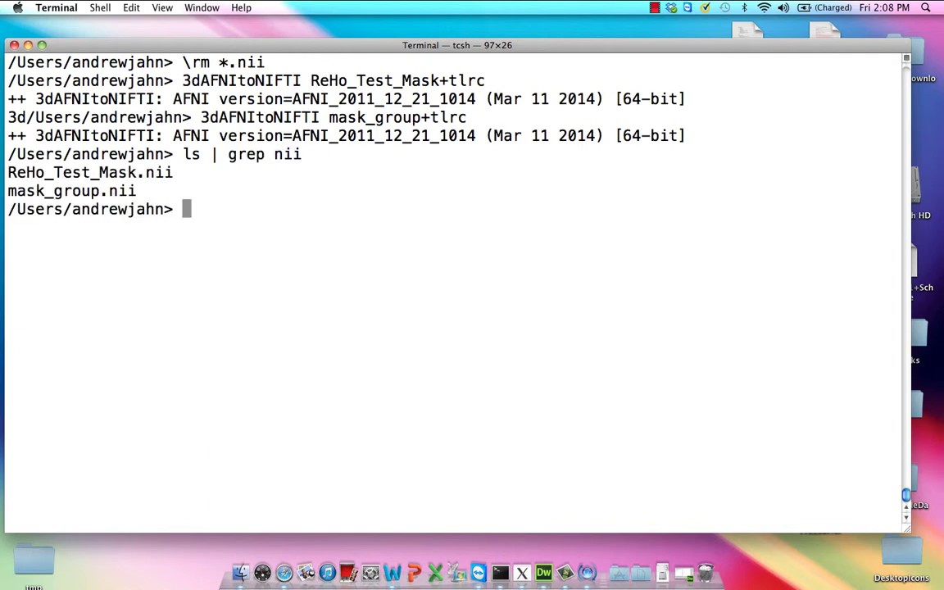
- Set meanReHo to `fslstats ReHo_Test_Mask.nii -M` and echo it, showing 0.568465
type("setnev")
key("BackSpace")
key("BackSpace")
key("BackSpace")
type("env")
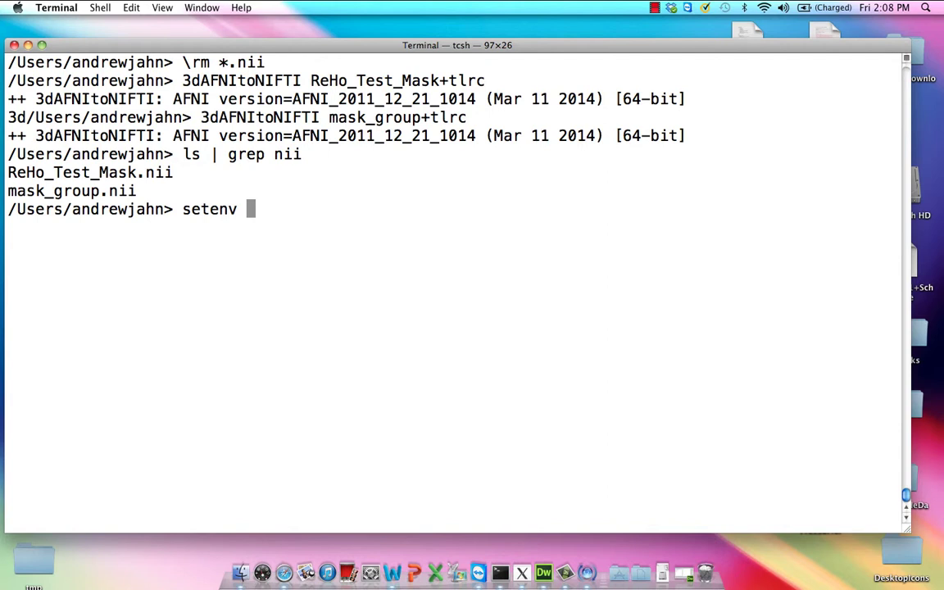
type("meanReh")
key("BackSpace")
type("H")
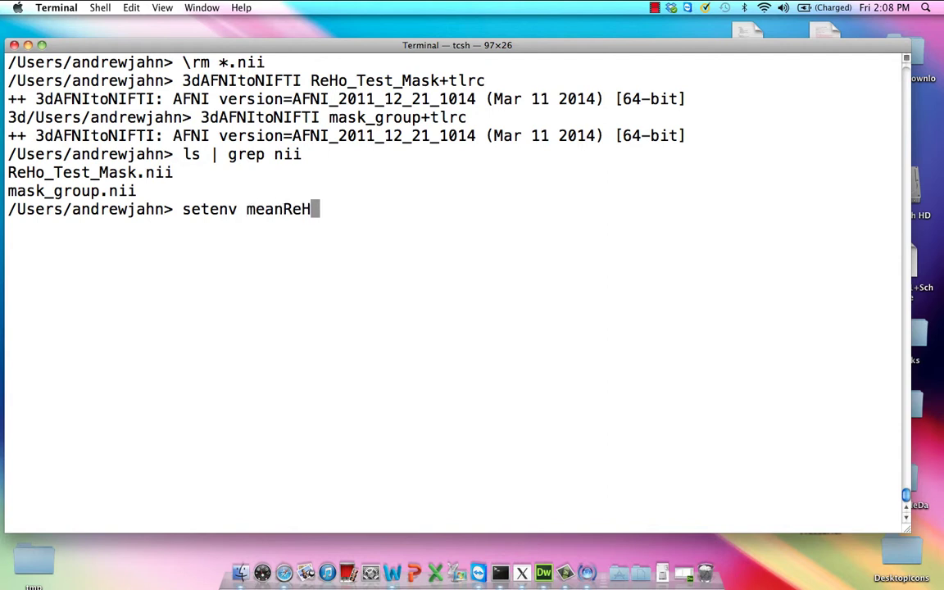
type("o `fsl")
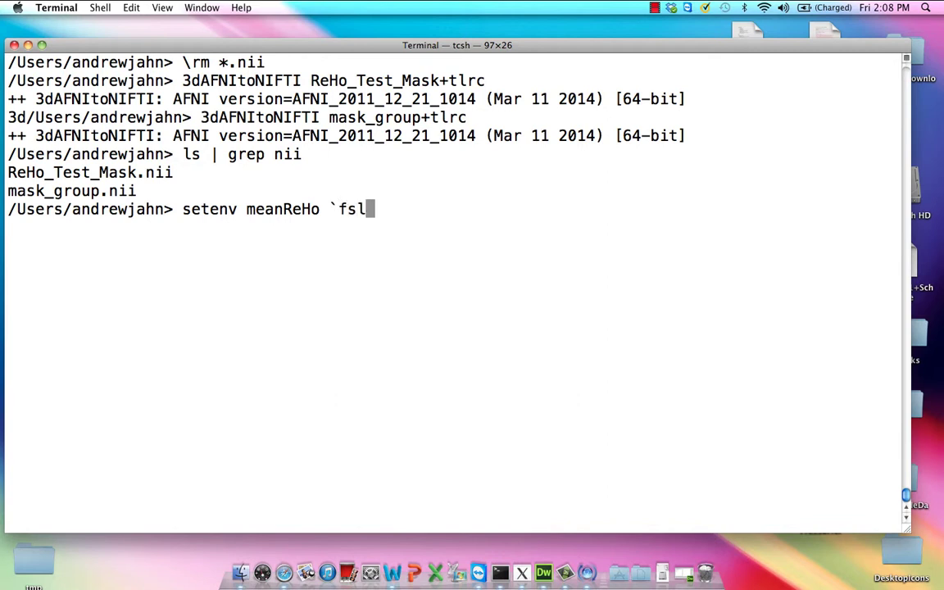
type("stats ReHo")
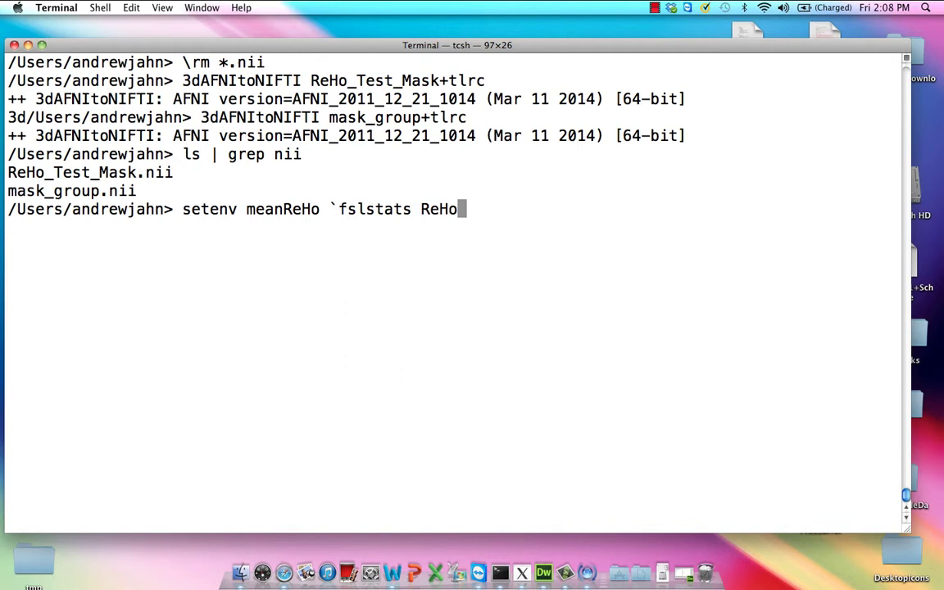
type("S_")
key("BackSpace")
key("BackSpace")
type("_Test_Mask.nii ")
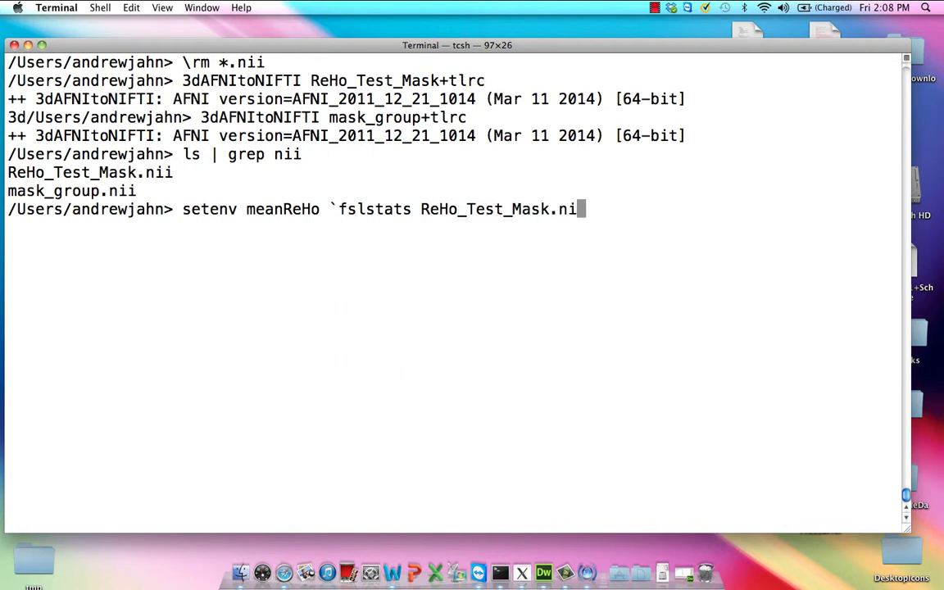
type("-M`")
key("Return")
type("e")
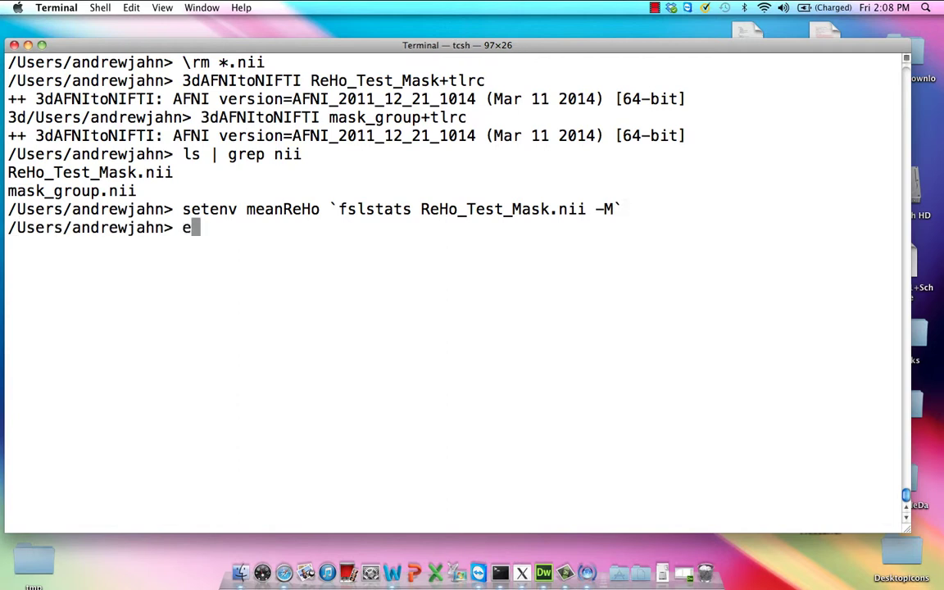
type("cho $meanReHo")
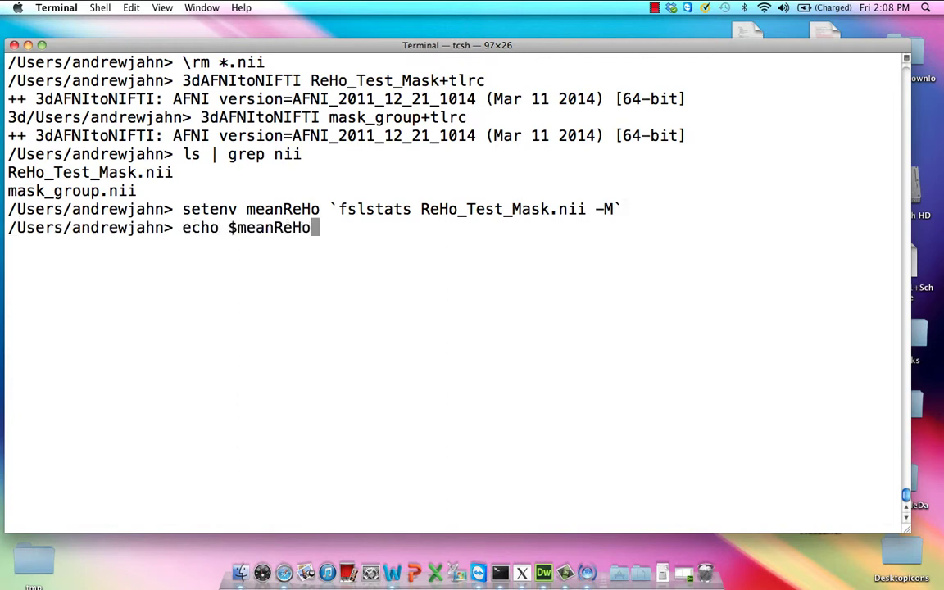
key("Return")
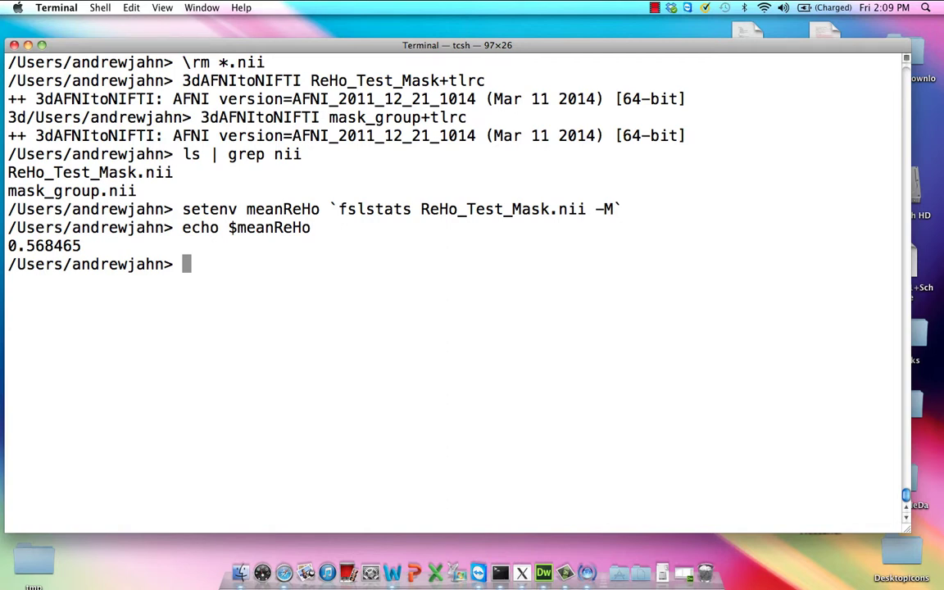
- Set stdReHo to `fslstats ReHo_Test_Mask.nii -S` and echo it, showing 0.138265
type("setenv ")
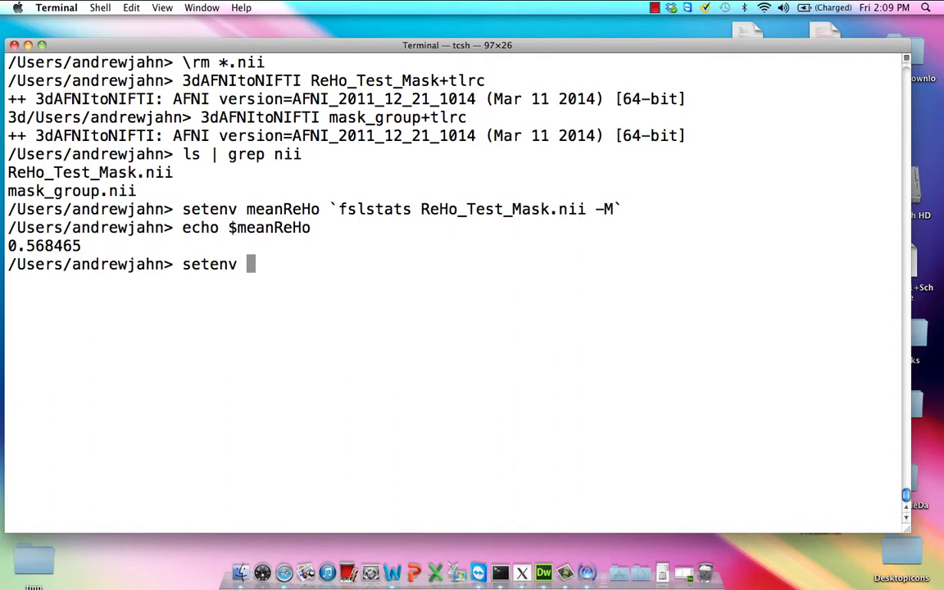
type("stdReHo ")
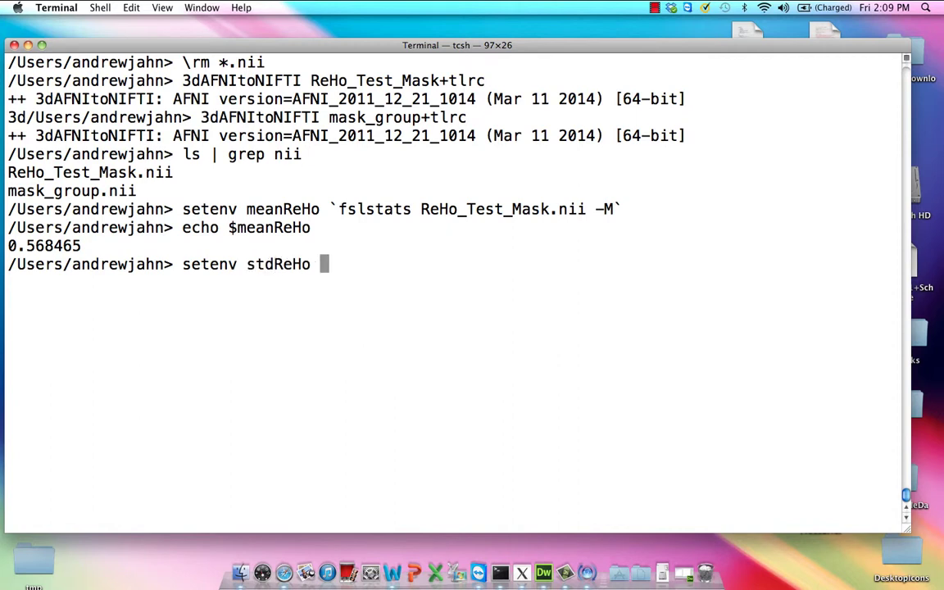
type("`fslstat")
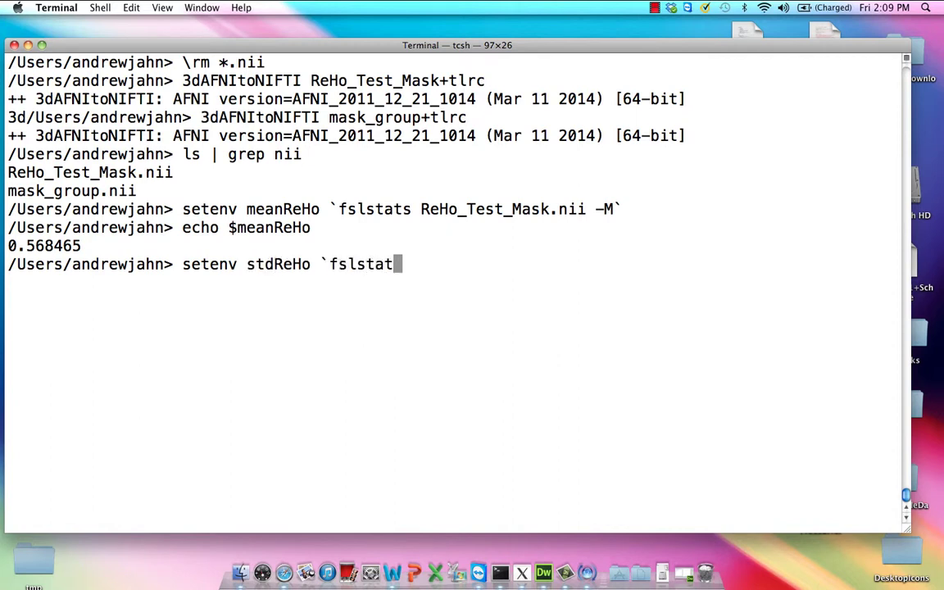
type("s ReHO")
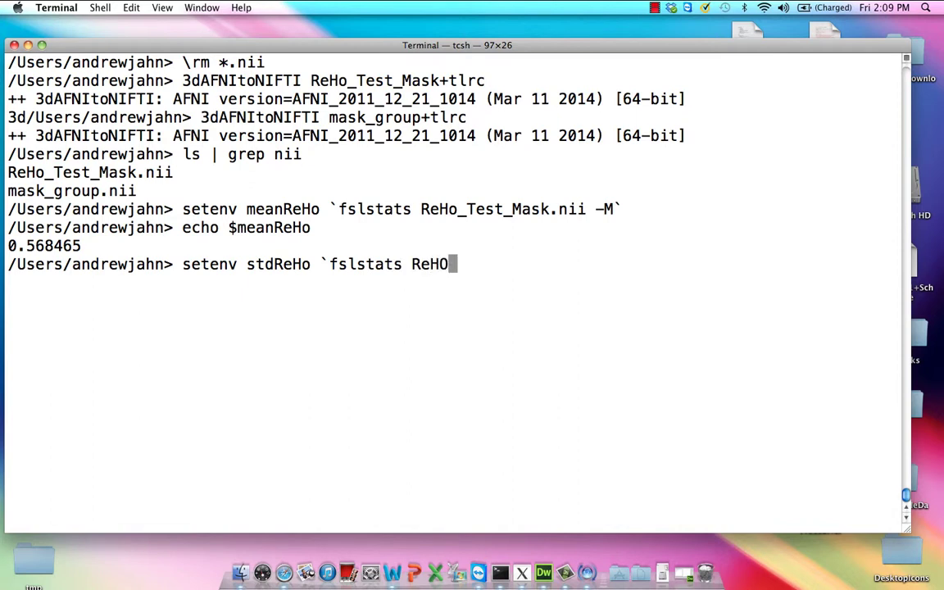
type("_T")
key("BackSpace")
key("BackSpace")
key("BackSpace")
key("BackSpace")
type("Ho_Test_Ma")
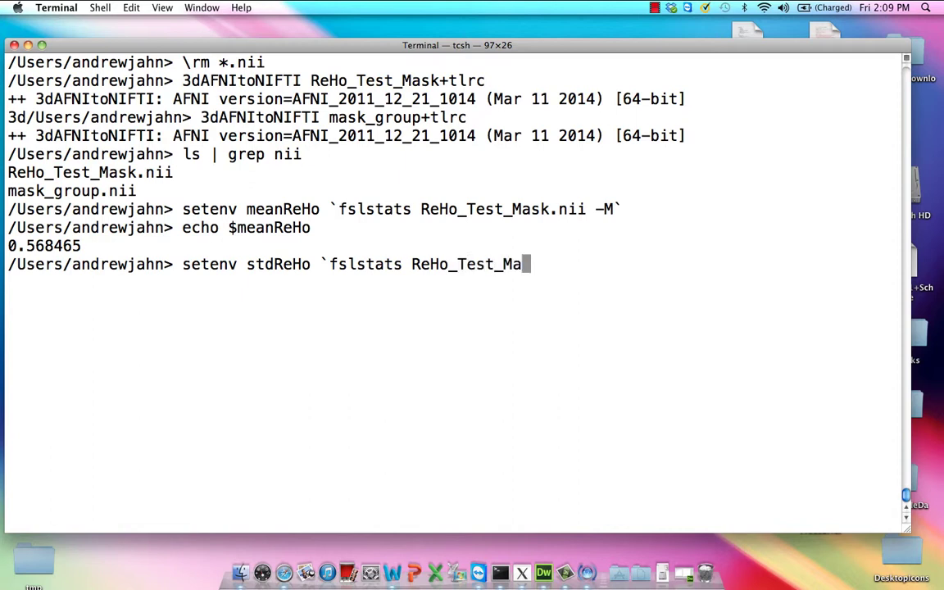
type("sk.nii -S`")
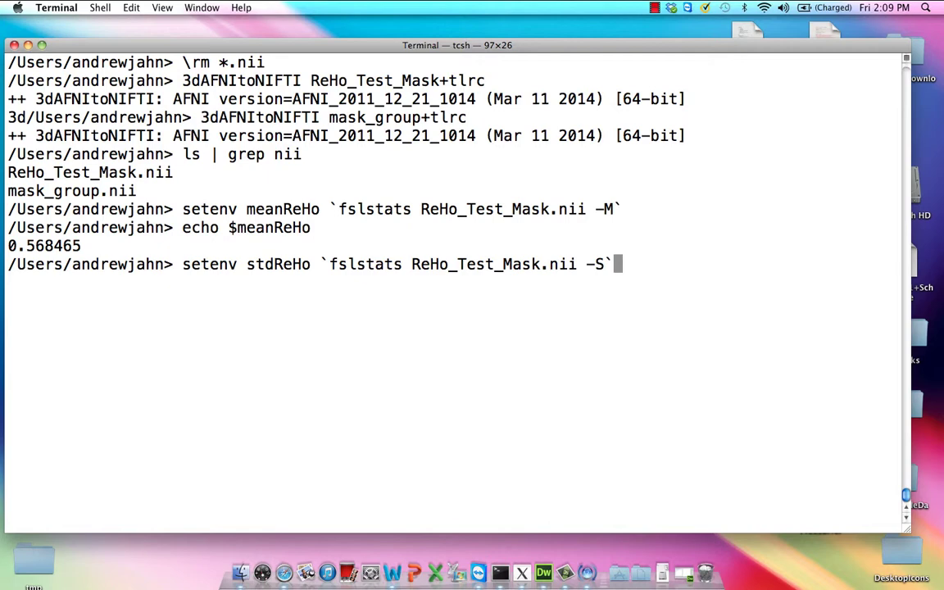
key("Return")
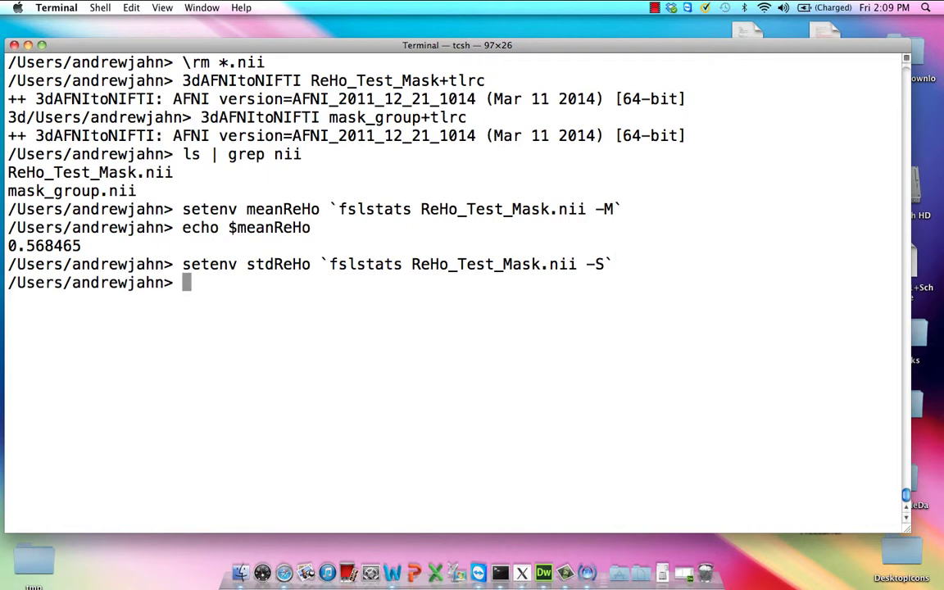
type("echo ")
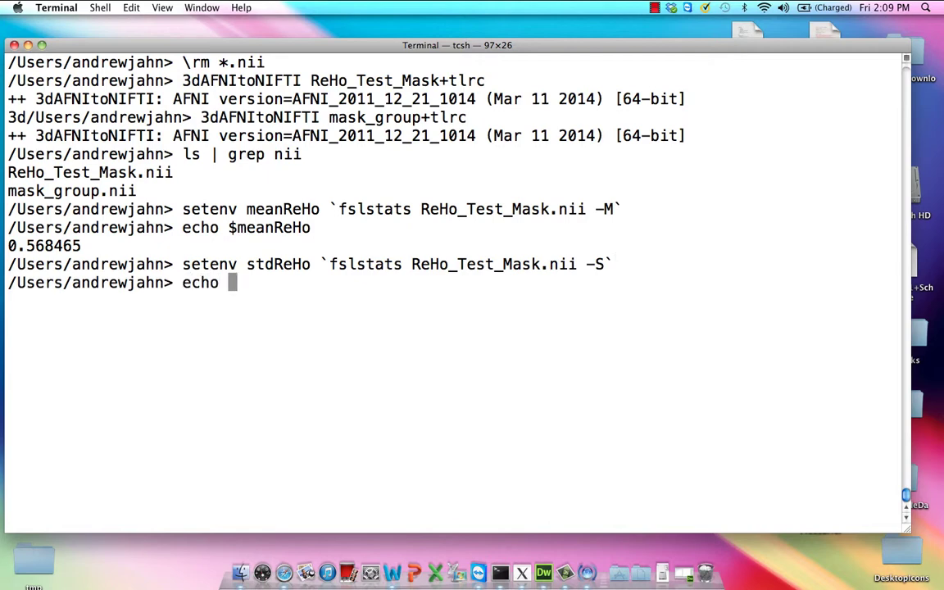
type("$stdT")
key("BackSpace")
type("ReHo")
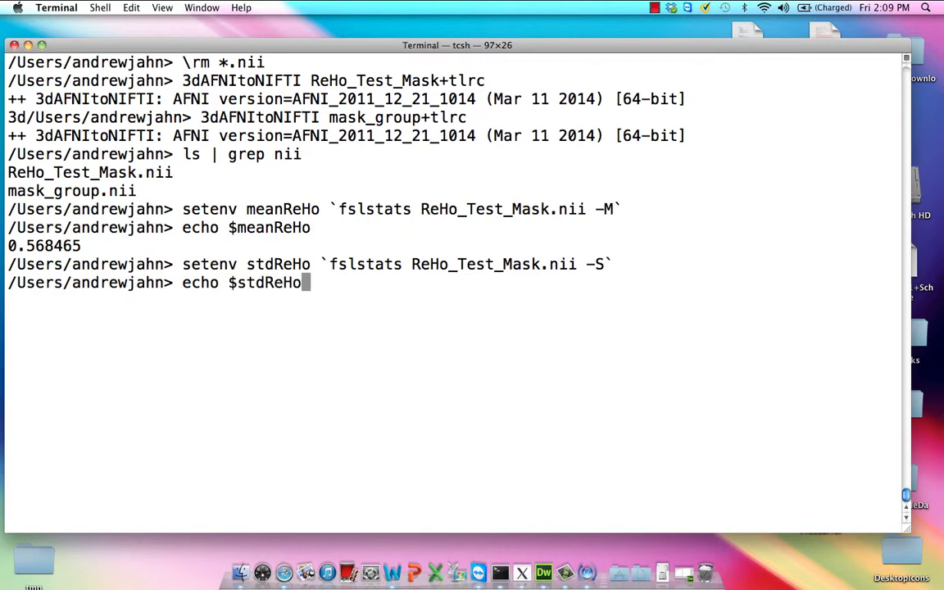
key("Return")
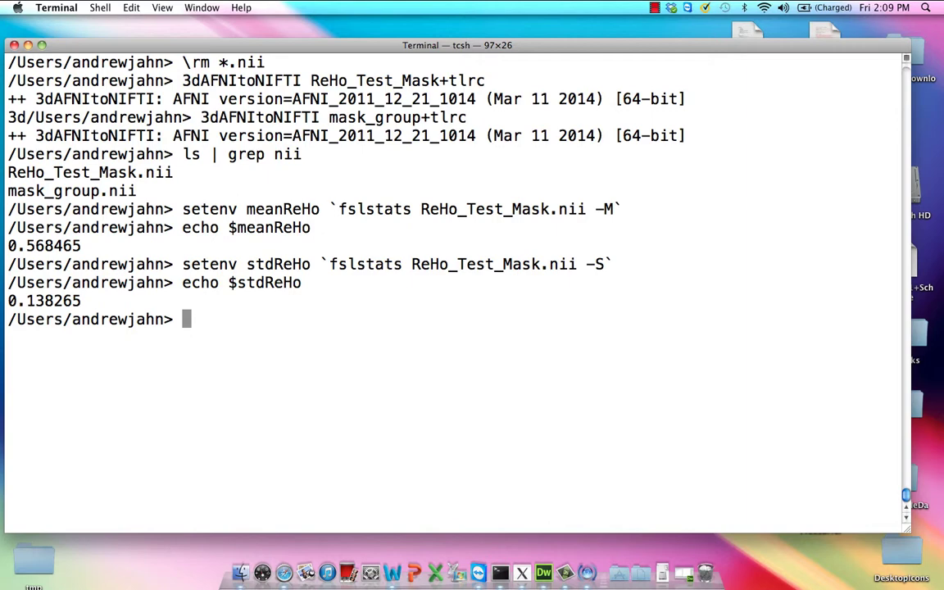
- Run fslmaths ReHo_Test_Mask.nii -sub $meanReHo -div $stdReHo -mul mask_group.nii ReHo_Norm
type("fs")
key("BackSpace")
type("l")
key("BackSpace")
type("slmaths Re")
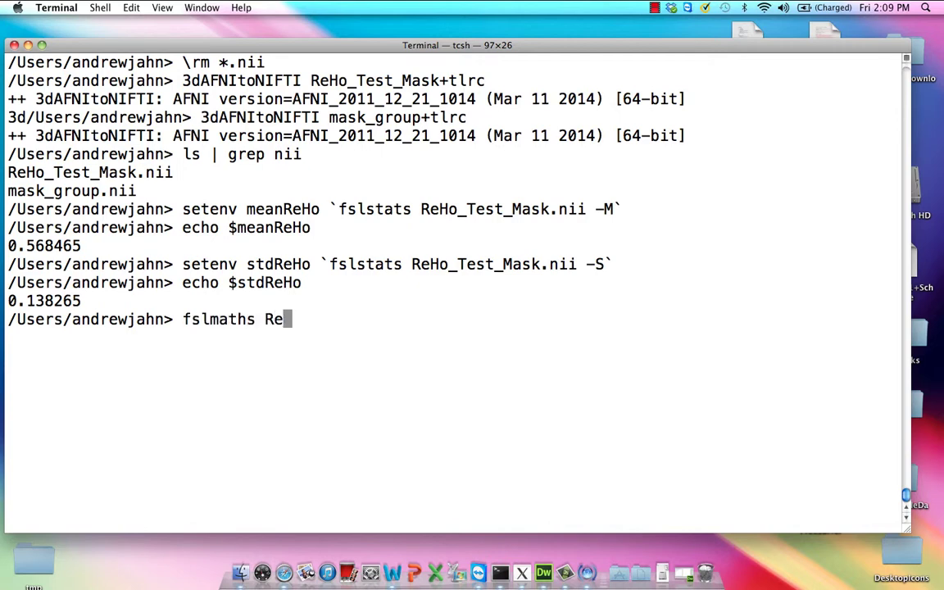
type("Ho_Test_")
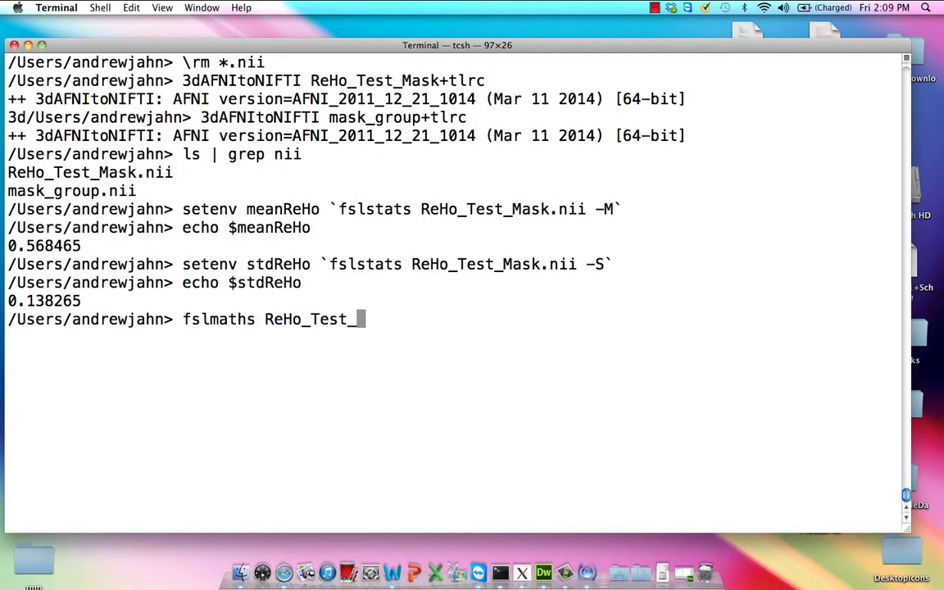
type("Mask.nii ")
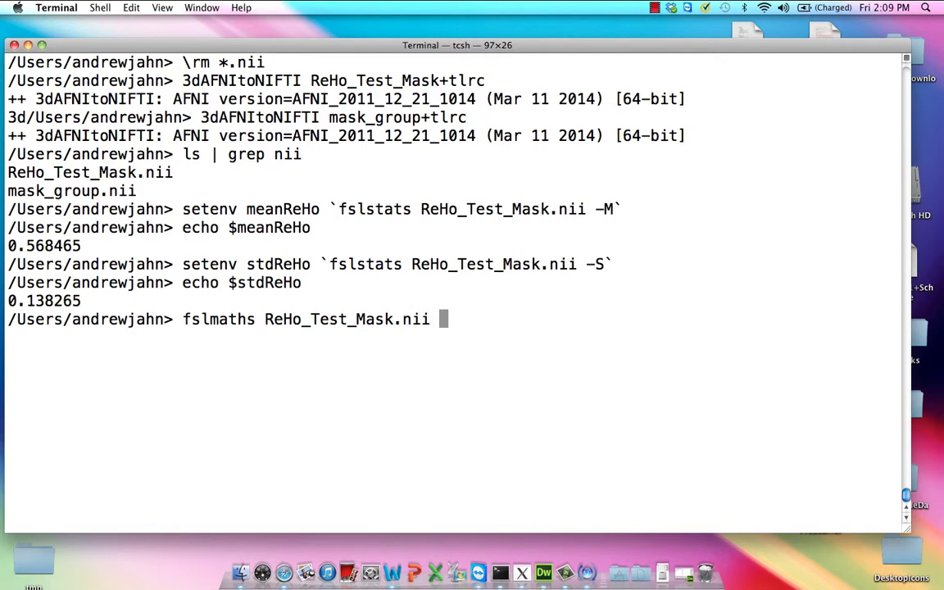
type("-sub $me")
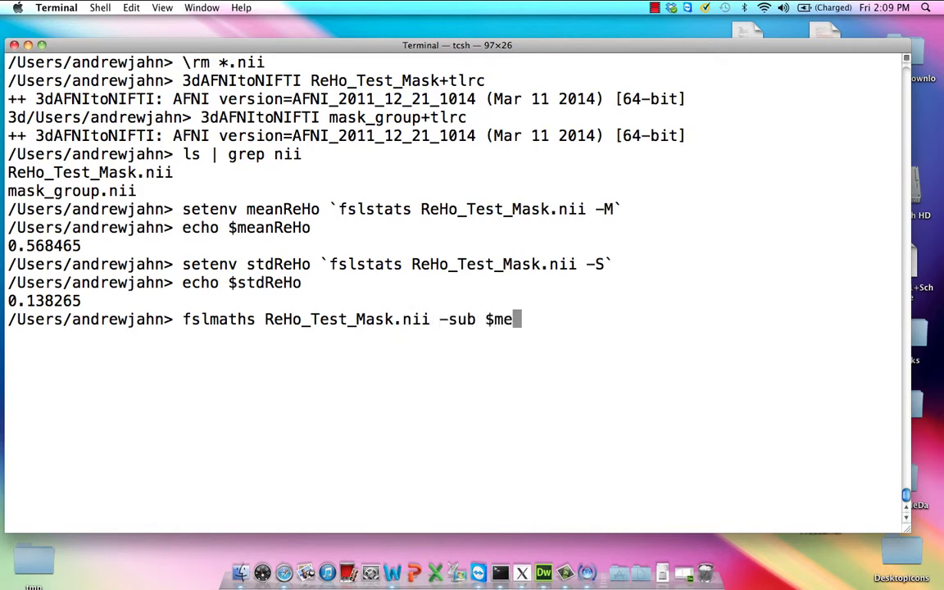
type("anReHo ")
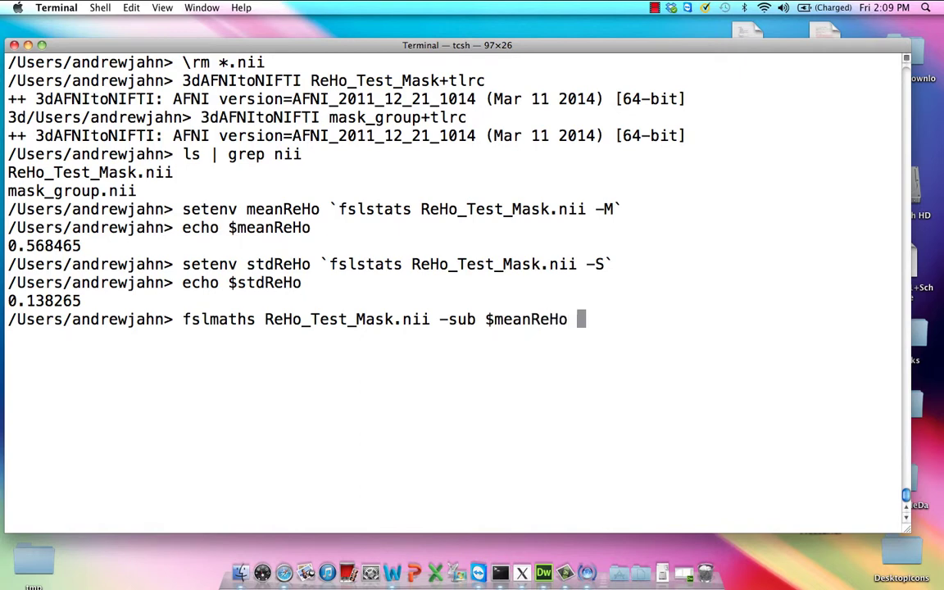
type("-div $sdRe")
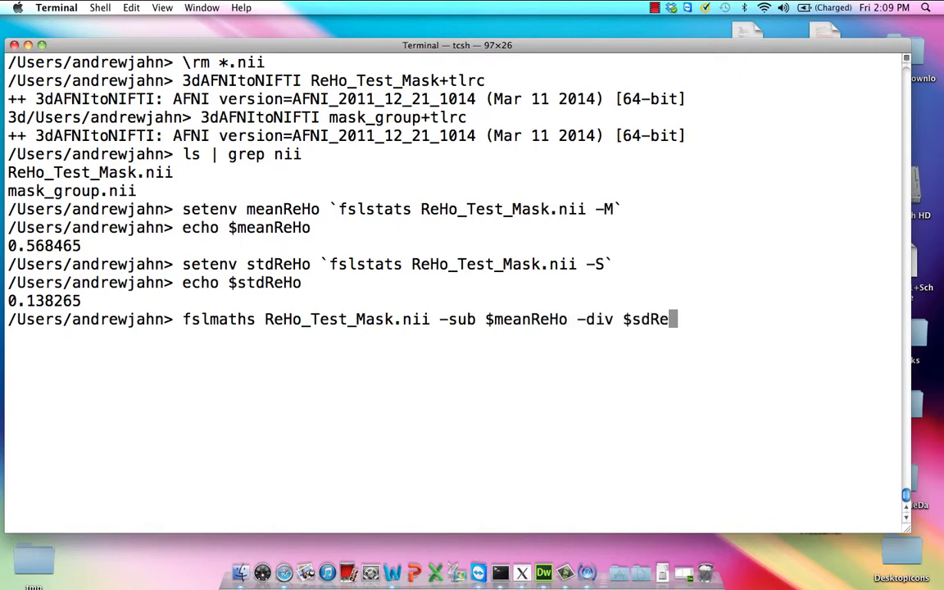
type("Ho")
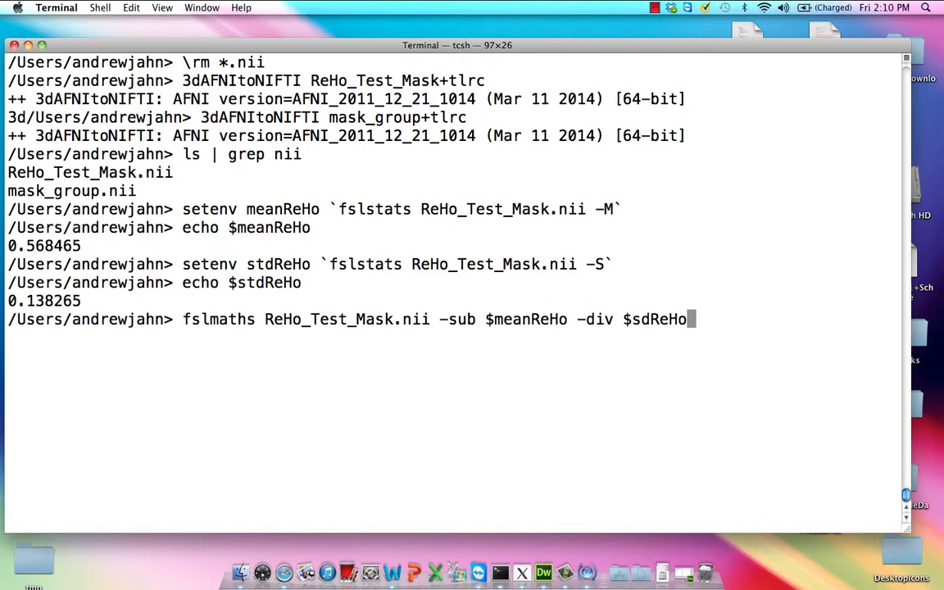
key("Left")
key("Left")
key("Left")
key("Left")
key("Left")
type("t")
key("Right")
key("Right")
key("Right")
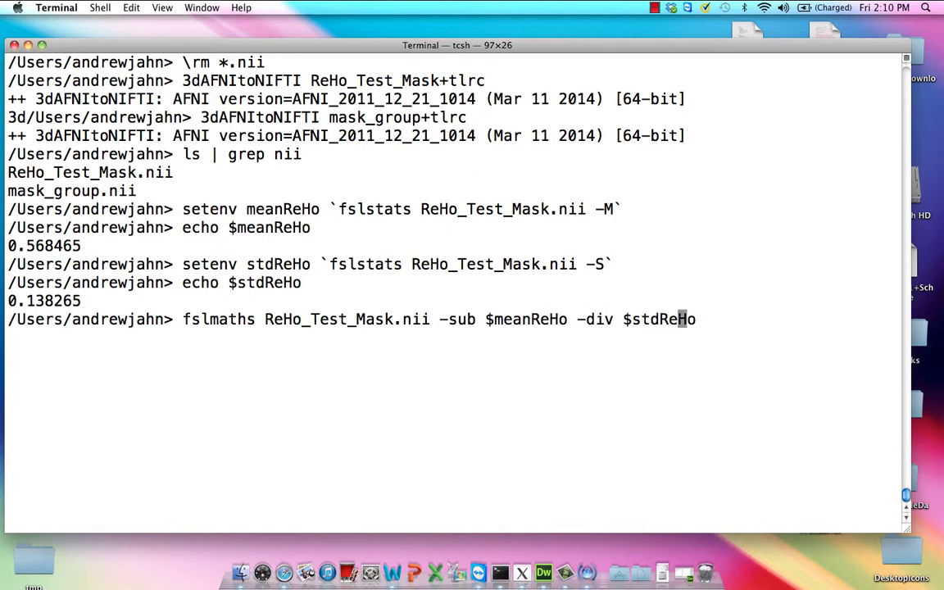
key("Right")
key("Right")
type("-mul ")
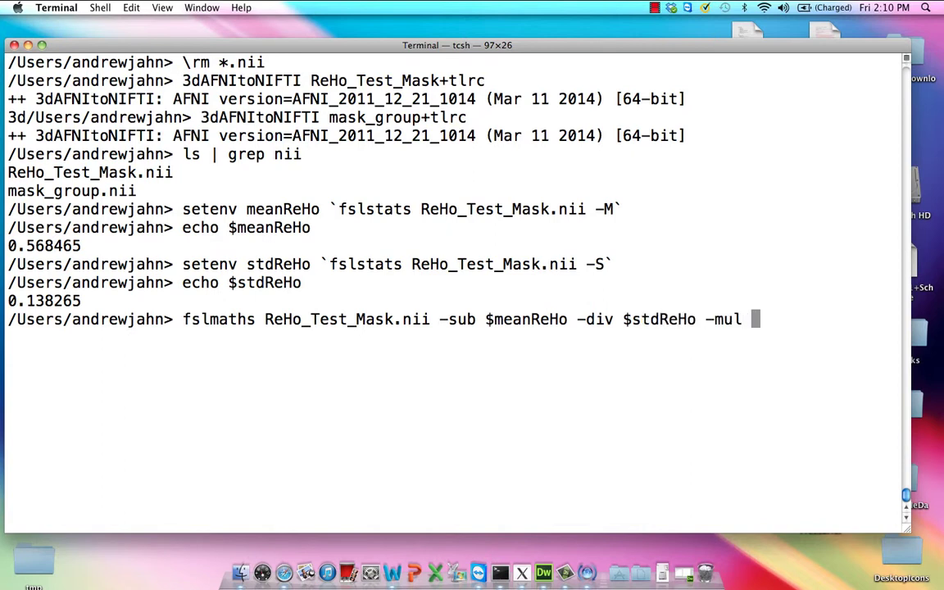
type("mask_gro")
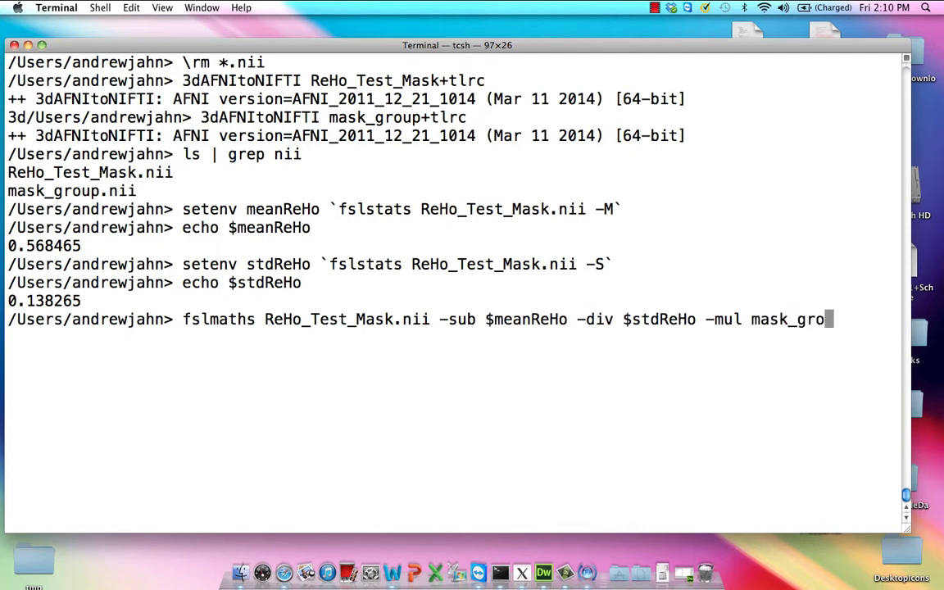
type("up.nii RehO")
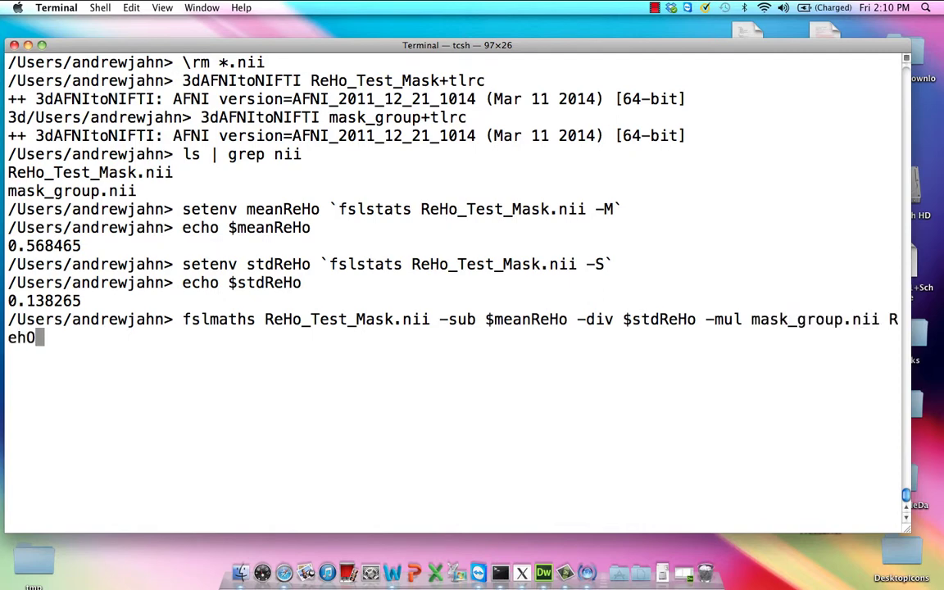
key("BackSpace")
key("BackSpace")
type("Ho_Norm")
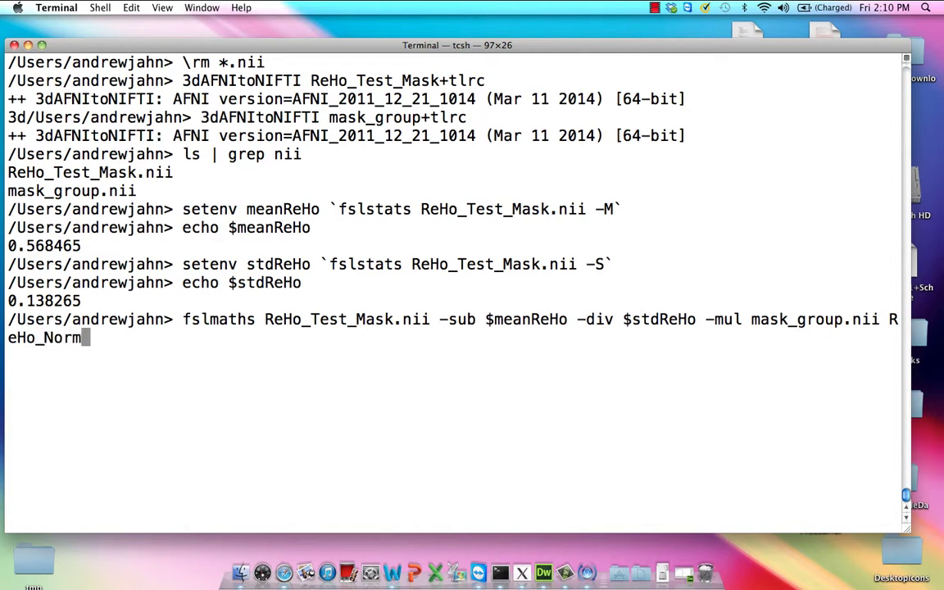
key("Return")
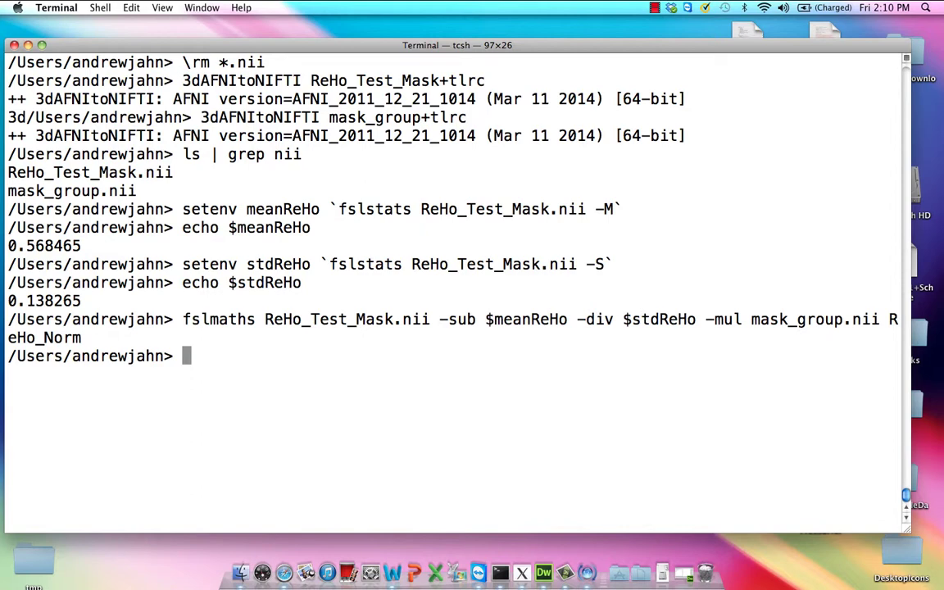
- List files matching .nii to find ReHo_Norm.nii.gz, then decompress it with gunzip *.gz
type("ls | grep")
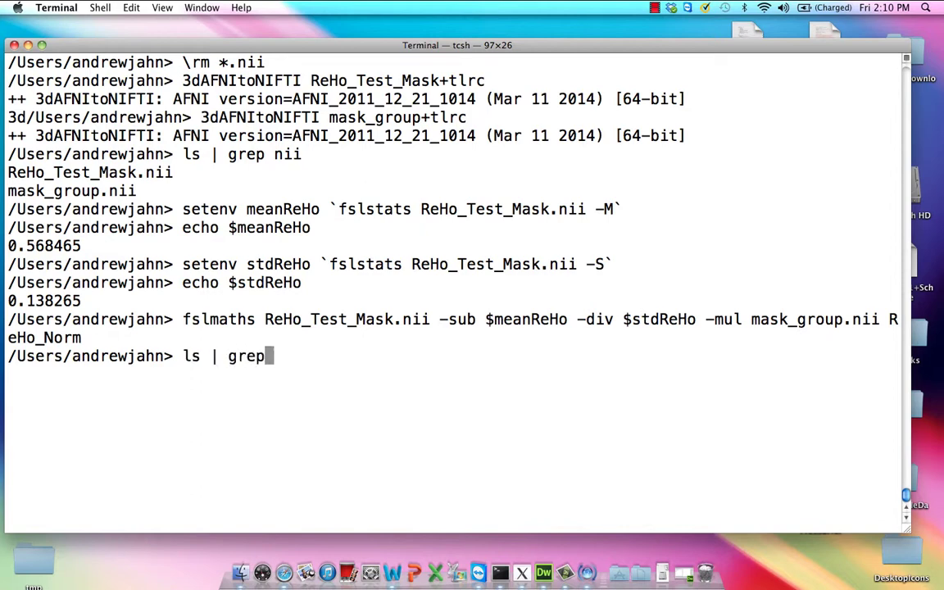
type(" .nii")
key("Return")
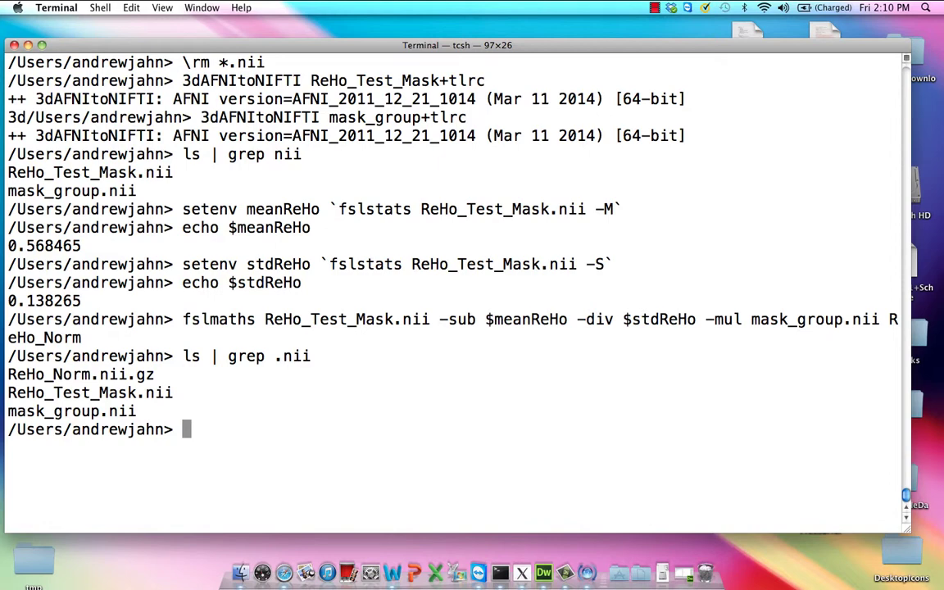
type("gunzip *.g")
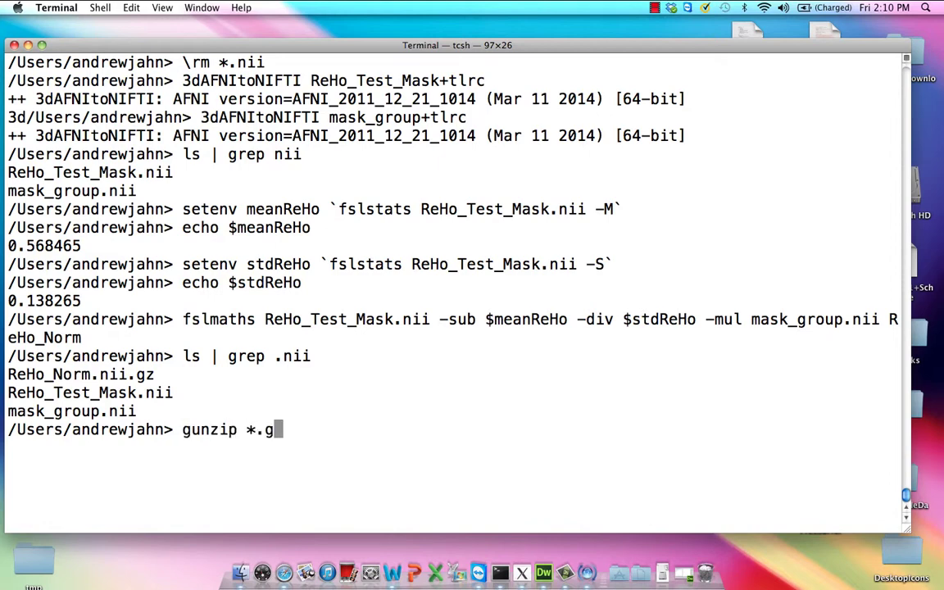
type("z")
key("Return")
- Delete the old ReHo_Norm+tlrc.* files and rerun 3dcopy ReHo_Norm.nii ReHo_Norm successfully
type("3dco")
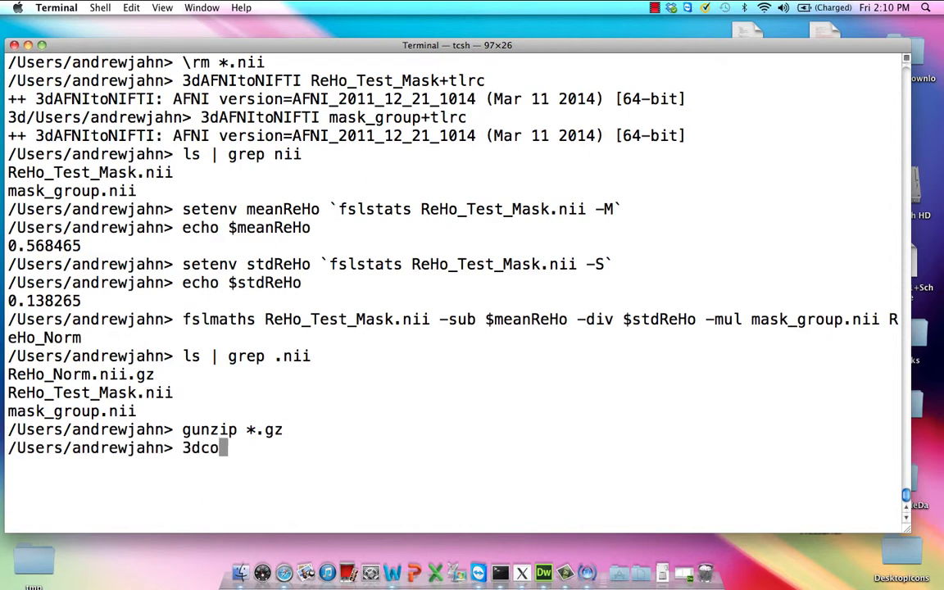
type("py ReHo_")
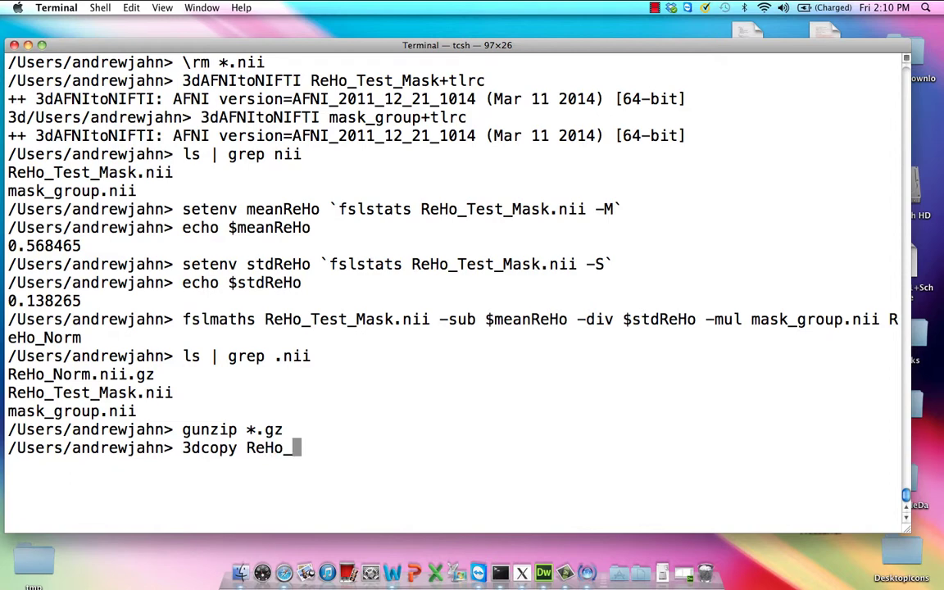
type("Norm.nii R")
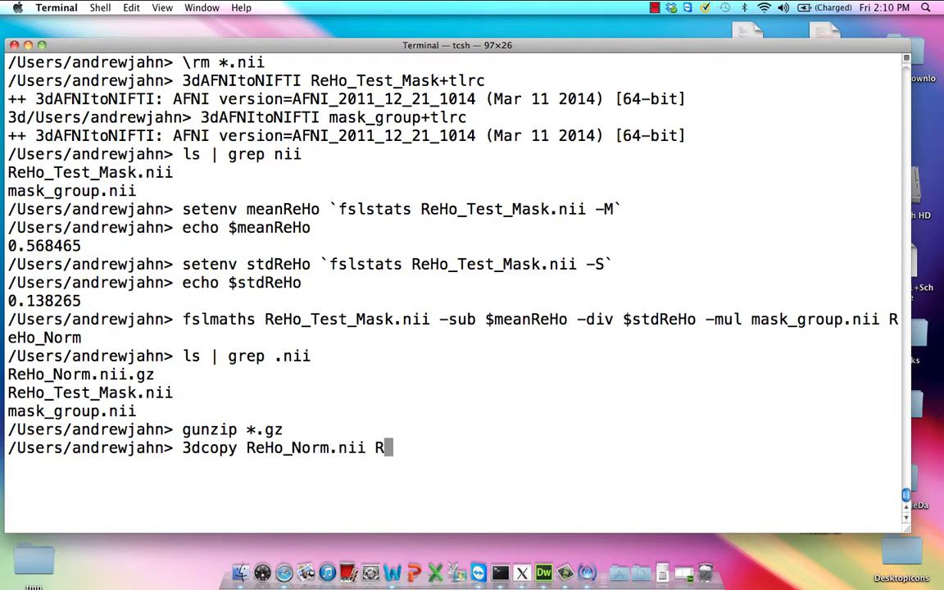
type("eHo_Norm")
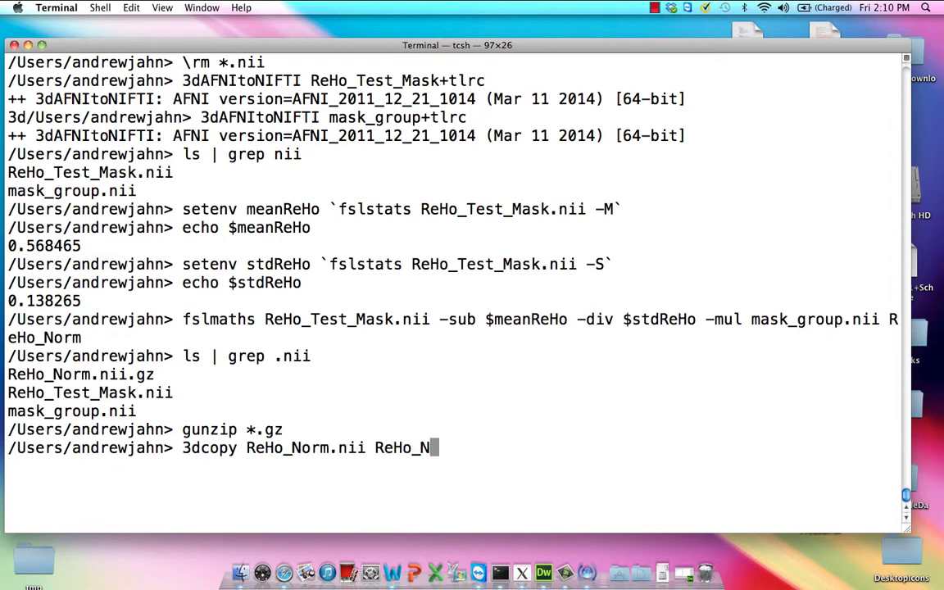
key("Return")
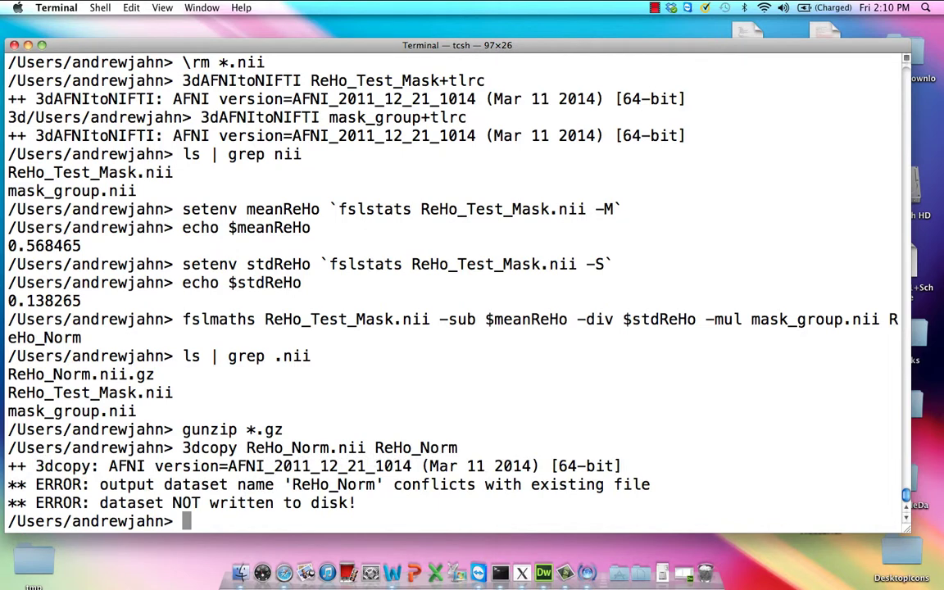
type("m Re")
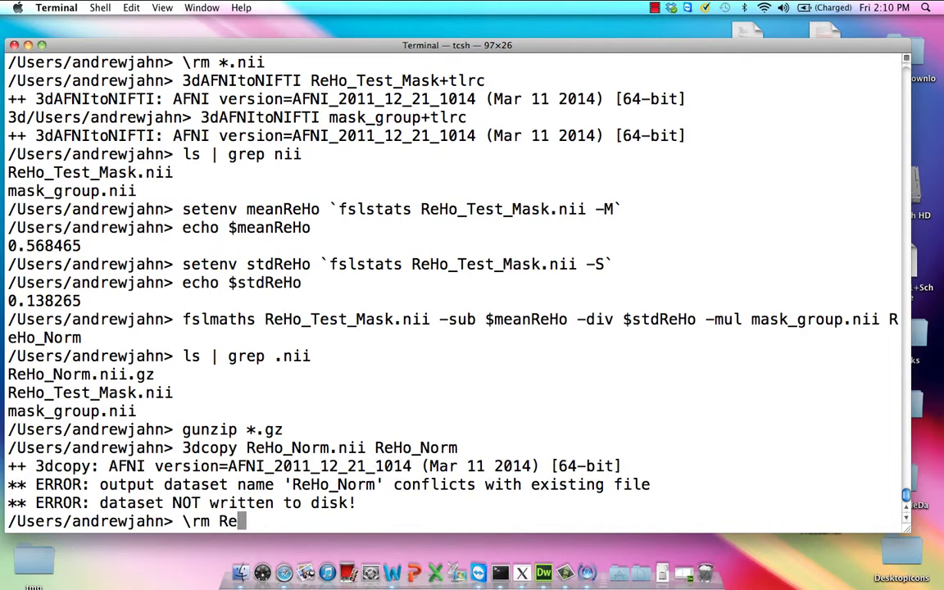
type("Ho_Norm+")
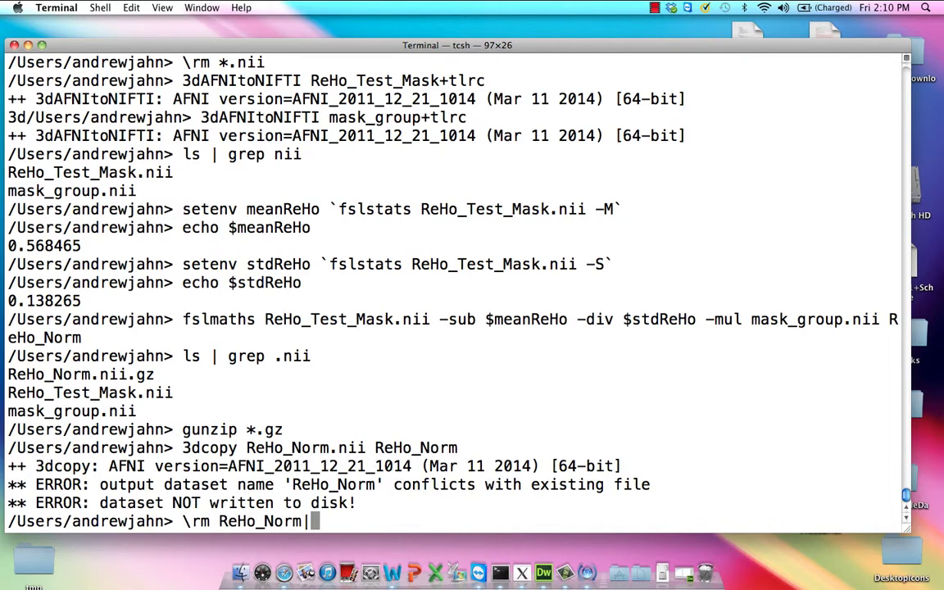
type("tlrc.")
key("Return")
key("Up")
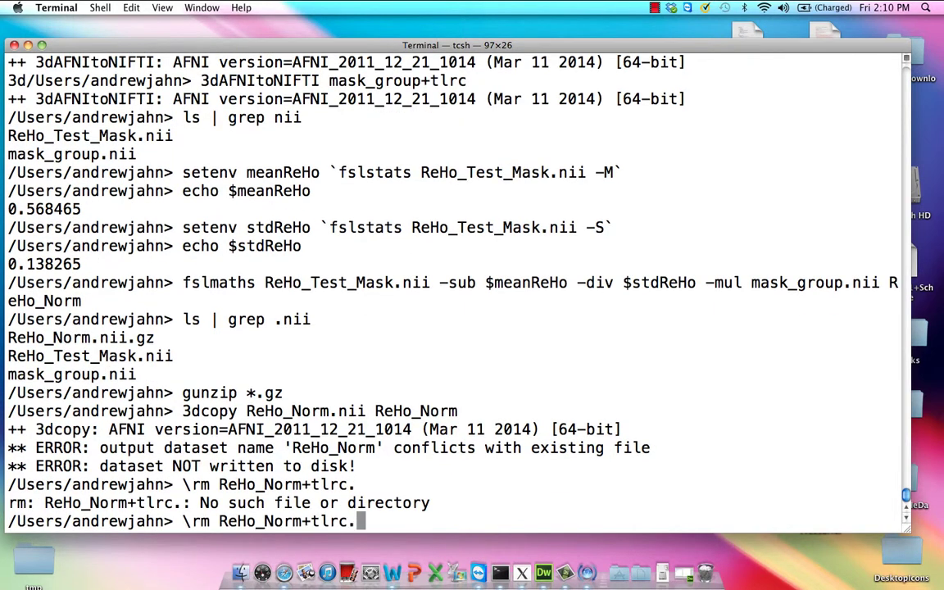
type("*")
key("Return")
key("Up")
key("Up")
key("Up")
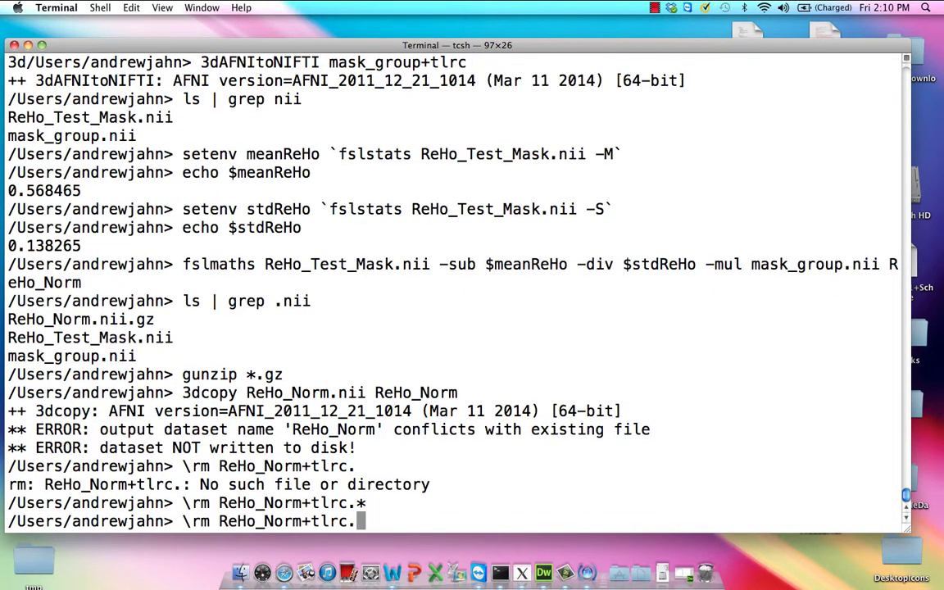
key("Return")
- Launch afni with ReHo_Norm+tlrc and select ReHo_Norm as the overlay dataset
type("afn")
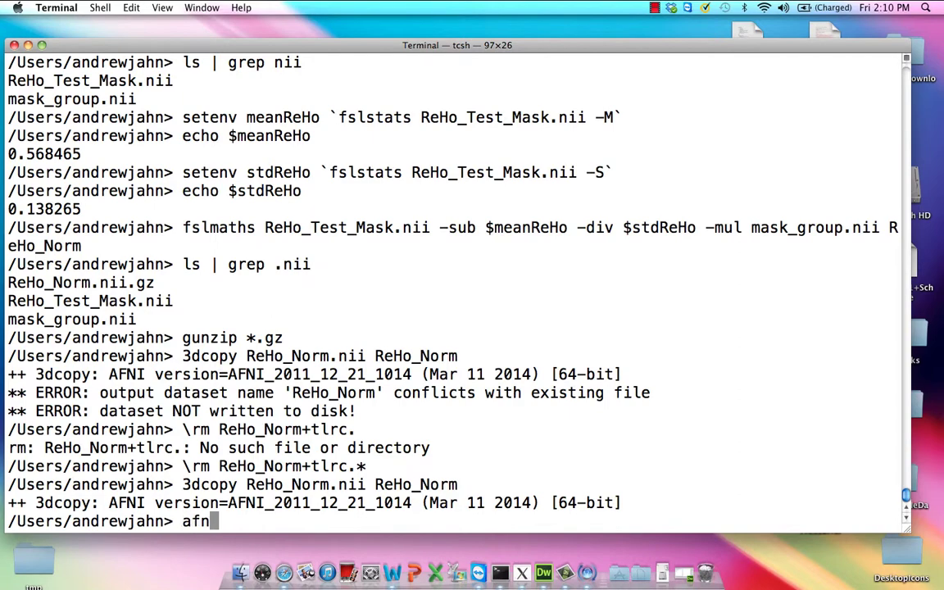
type("i ReHo_Norm")
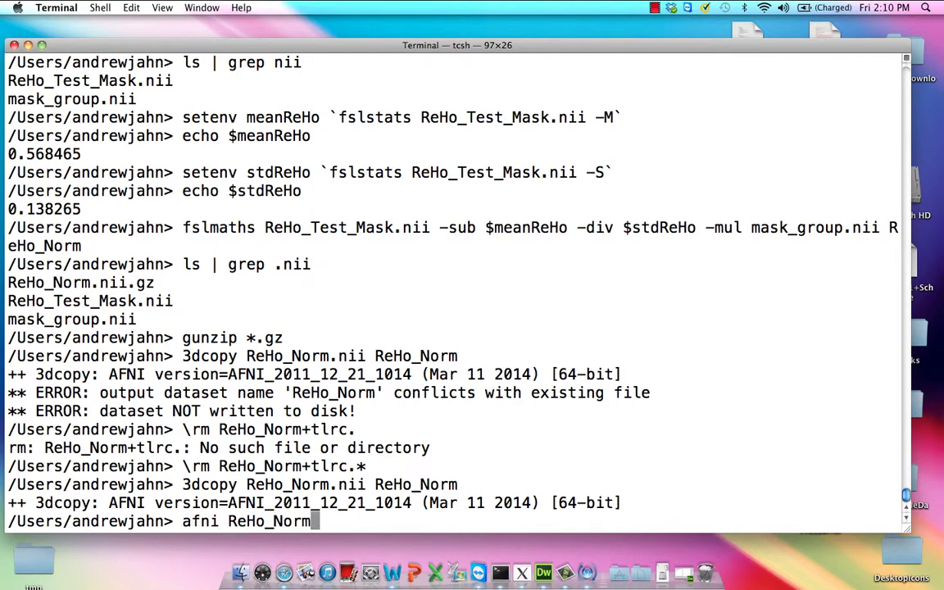
key("Tab")
key("Return")
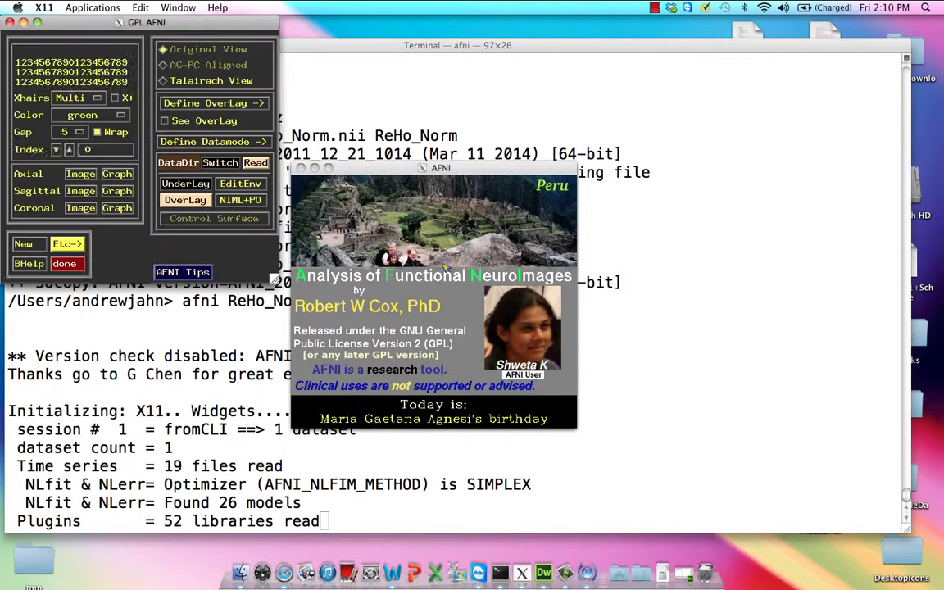
left_click(185, 229)
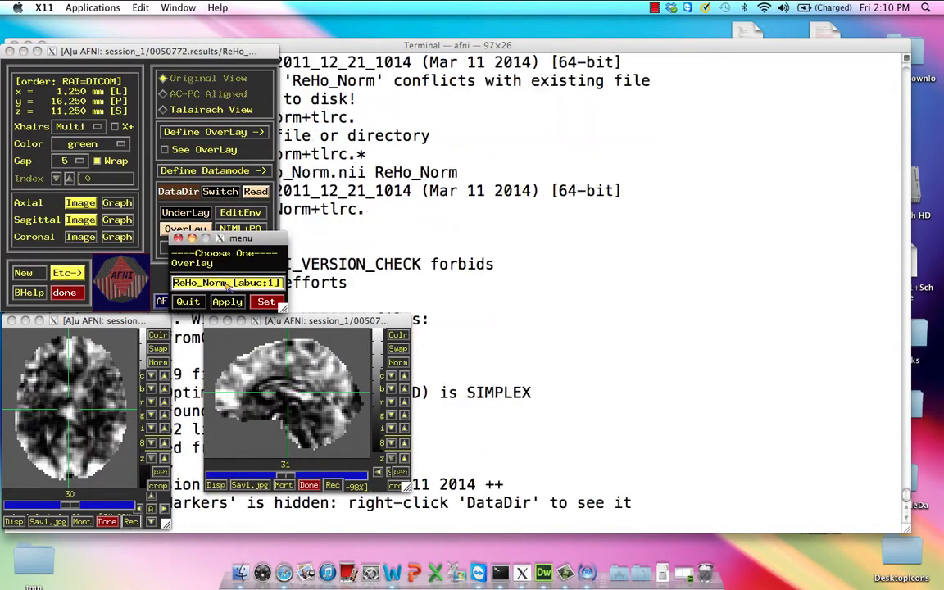
left_click(229, 283)
left_click(178, 239)
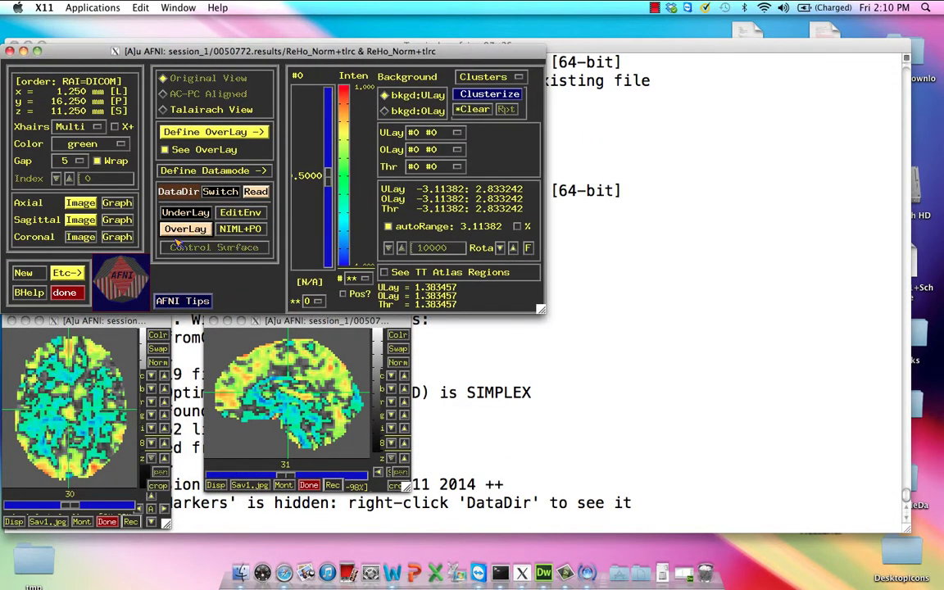